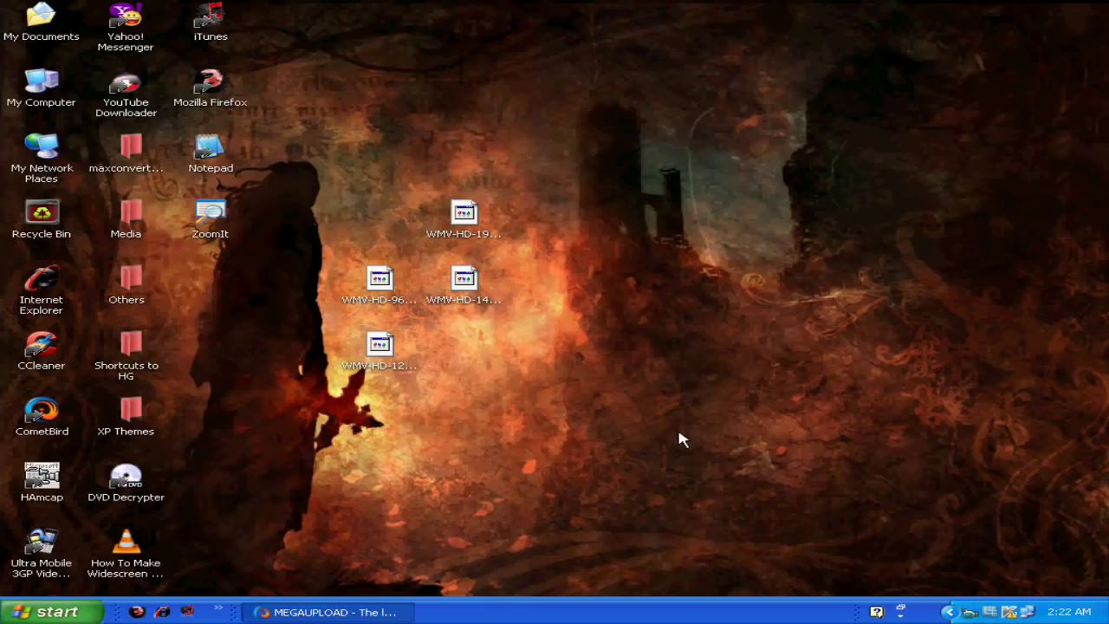
# Bring back the Megaupload browser, select its page address, then hide it to show the desktop
pyautogui.click(362, 612)
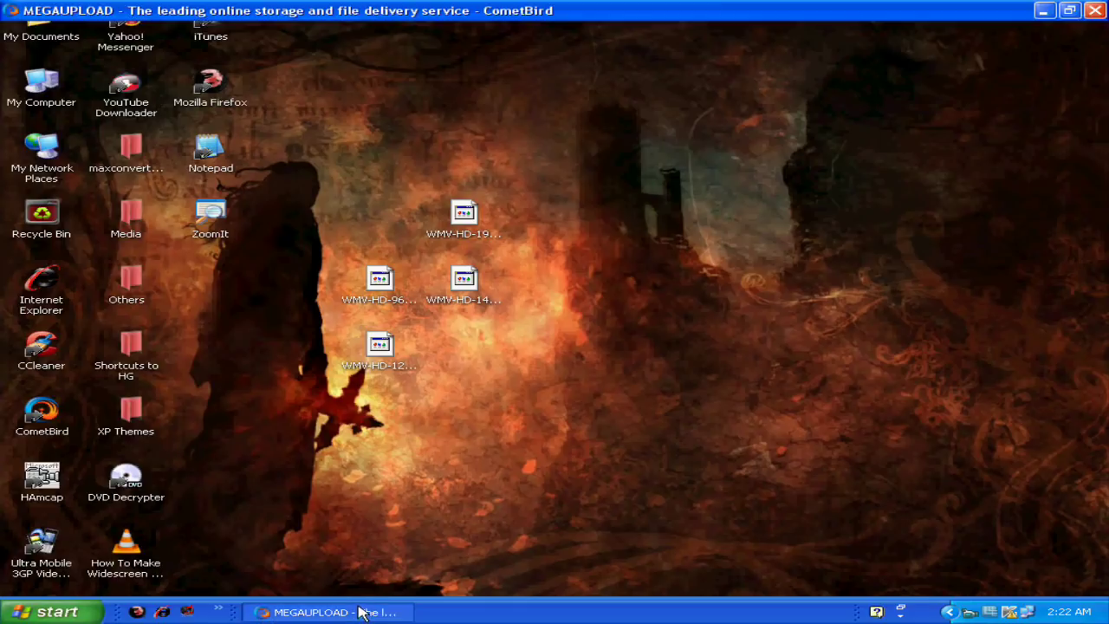
pyautogui.click(408, 54)
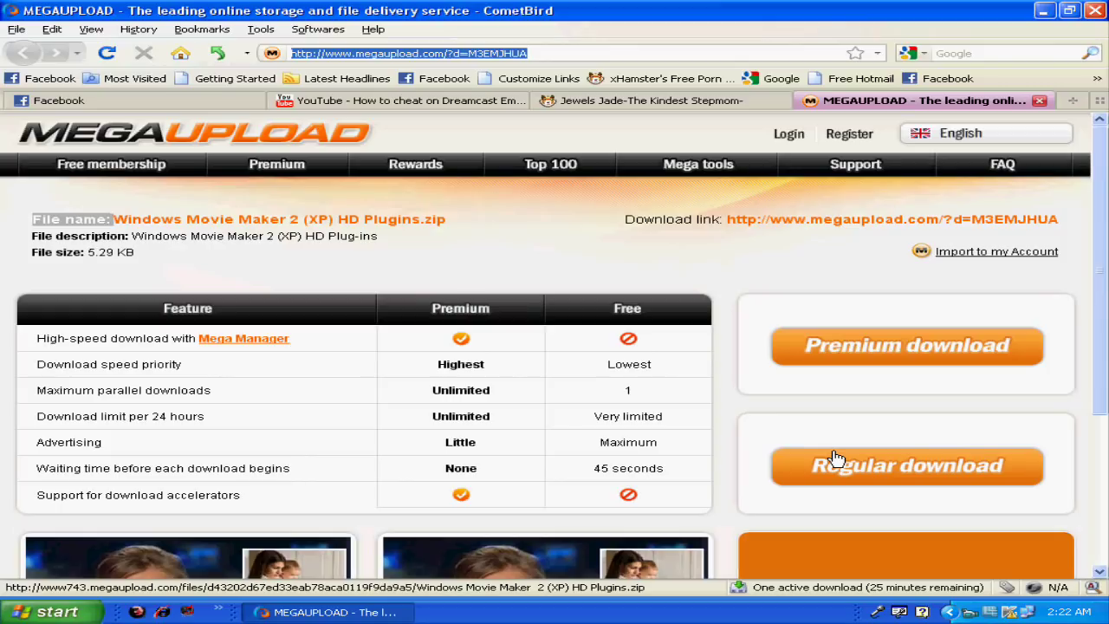
pyautogui.click(1044, 12)
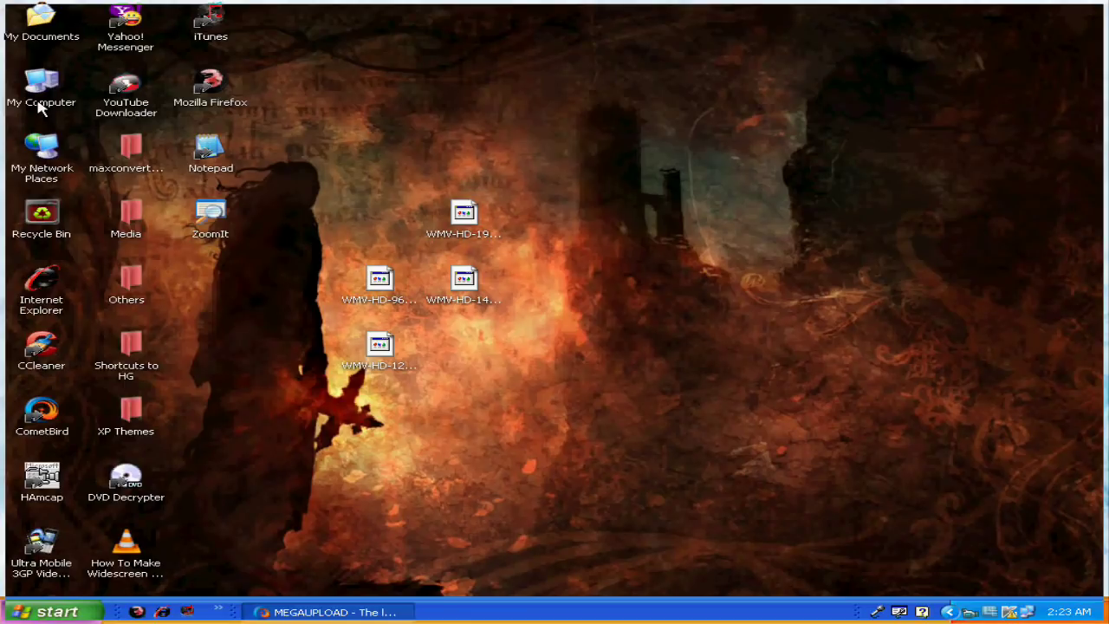
# Check the WMV-HD .prx files in C:\Program Files\Movie Maker\Shared\Profiles, then close the folder
pyautogui.doubleClick(39, 106)
pyautogui.click(305, 120)
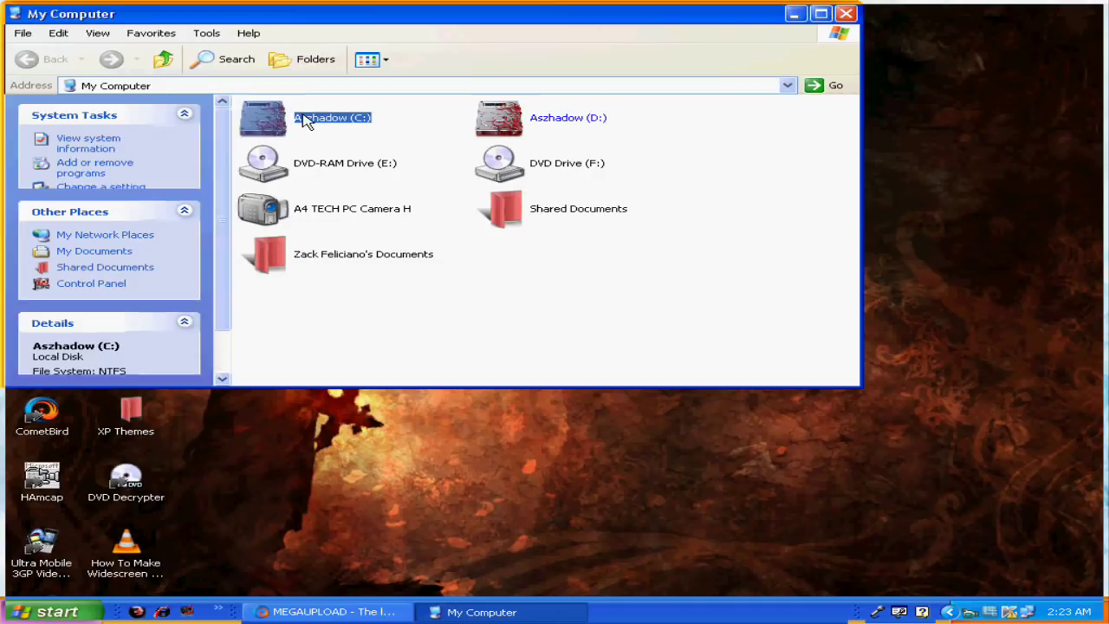
pyautogui.doubleClick(305, 120)
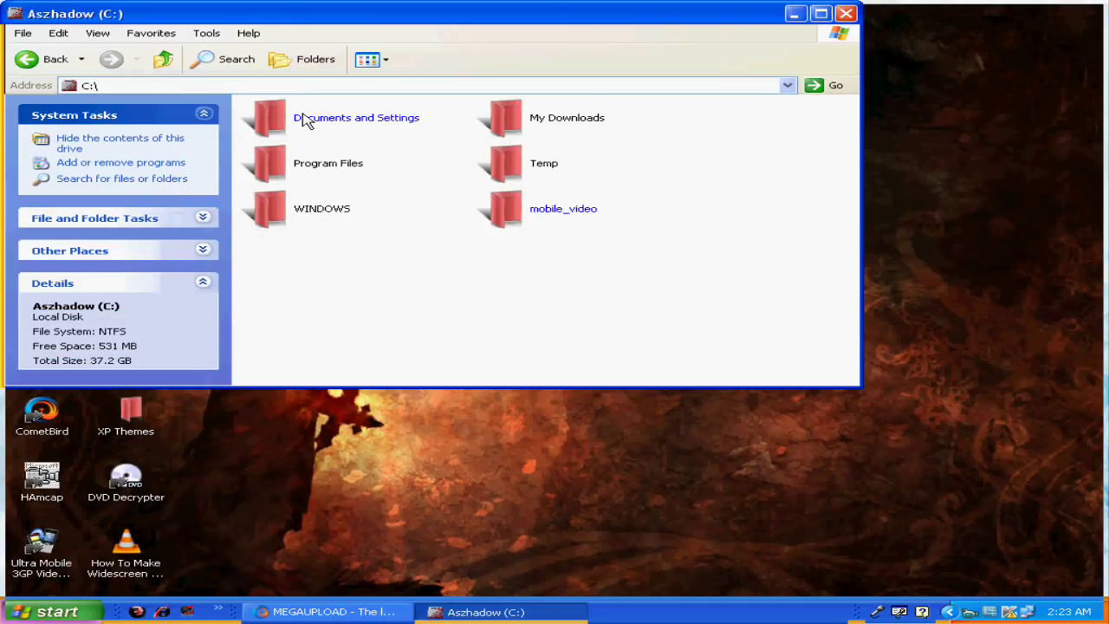
pyautogui.doubleClick(335, 167)
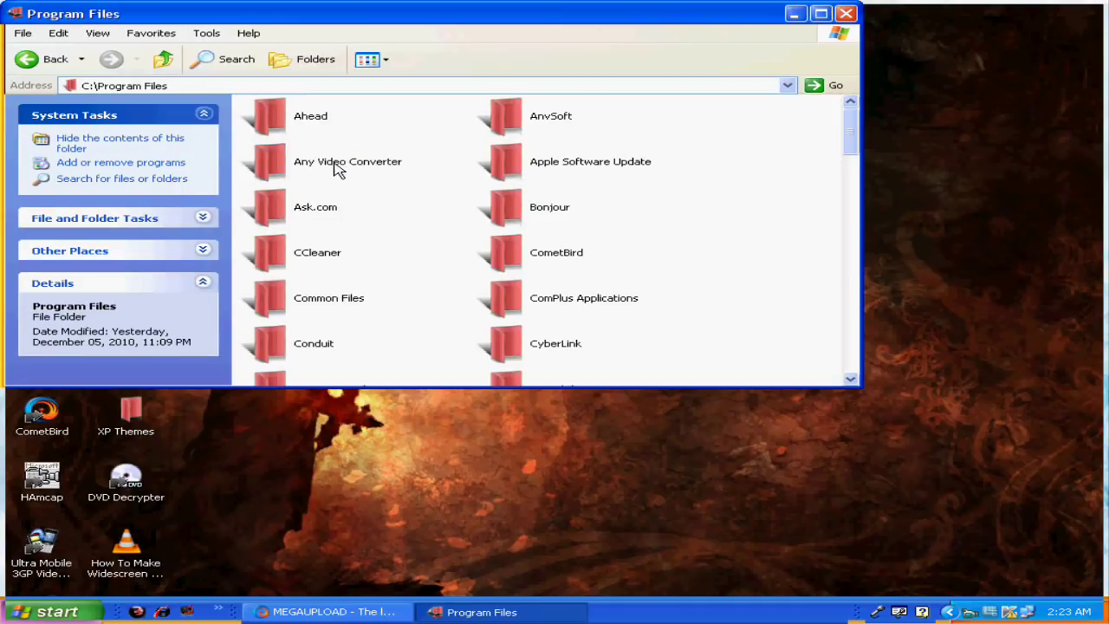
pyautogui.scroll(-3, 340, 200)
pyautogui.scroll(-10, 341, 200)
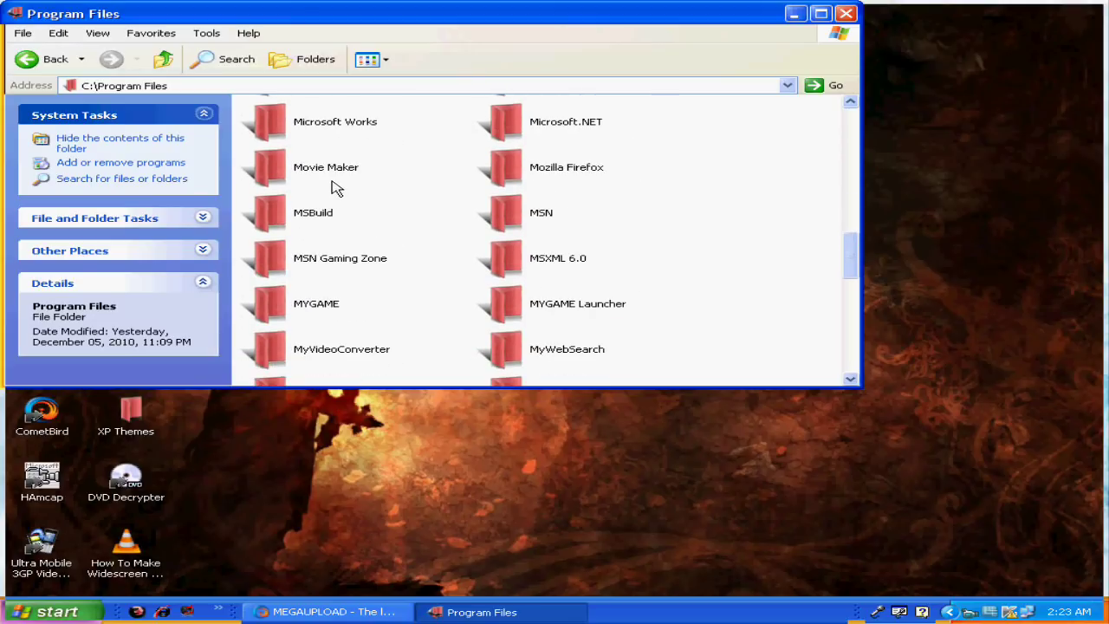
pyautogui.doubleClick(323, 171)
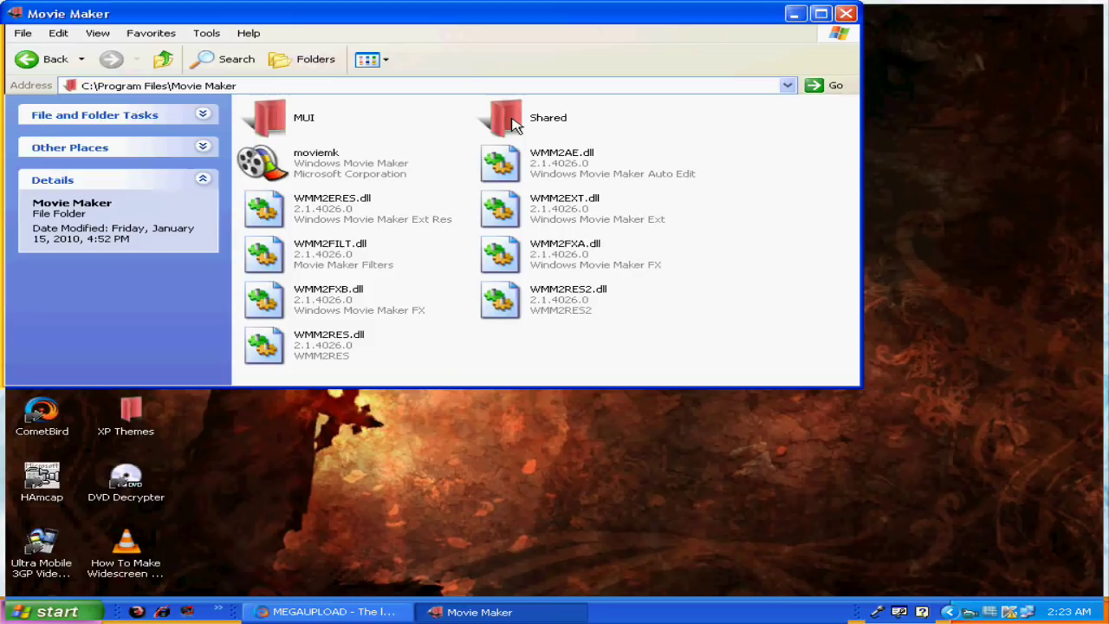
pyautogui.doubleClick(512, 124)
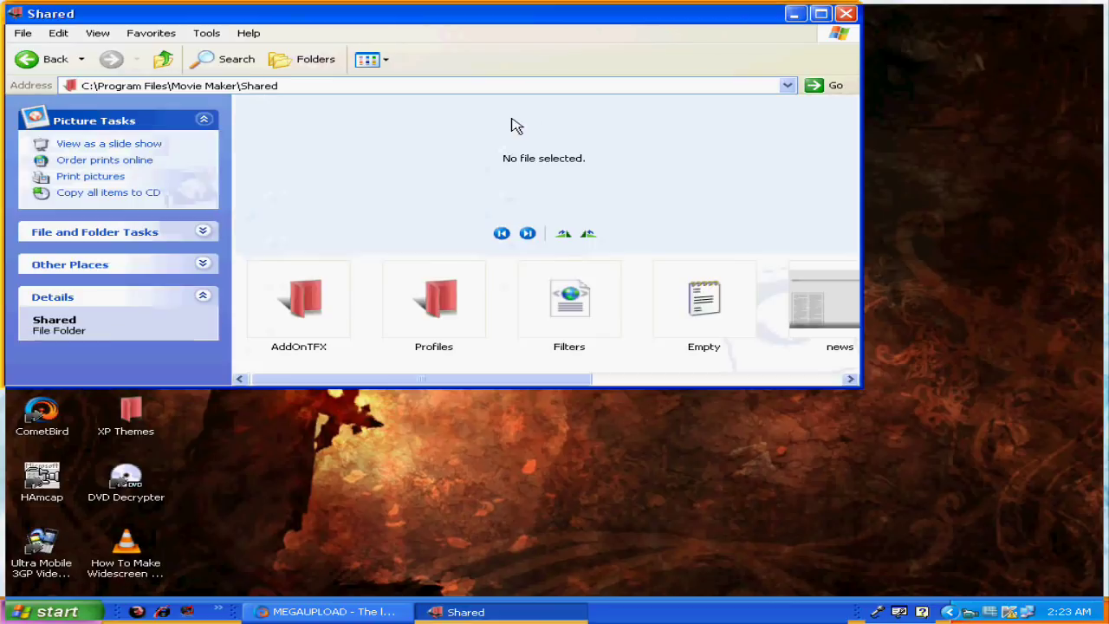
pyautogui.doubleClick(433, 312)
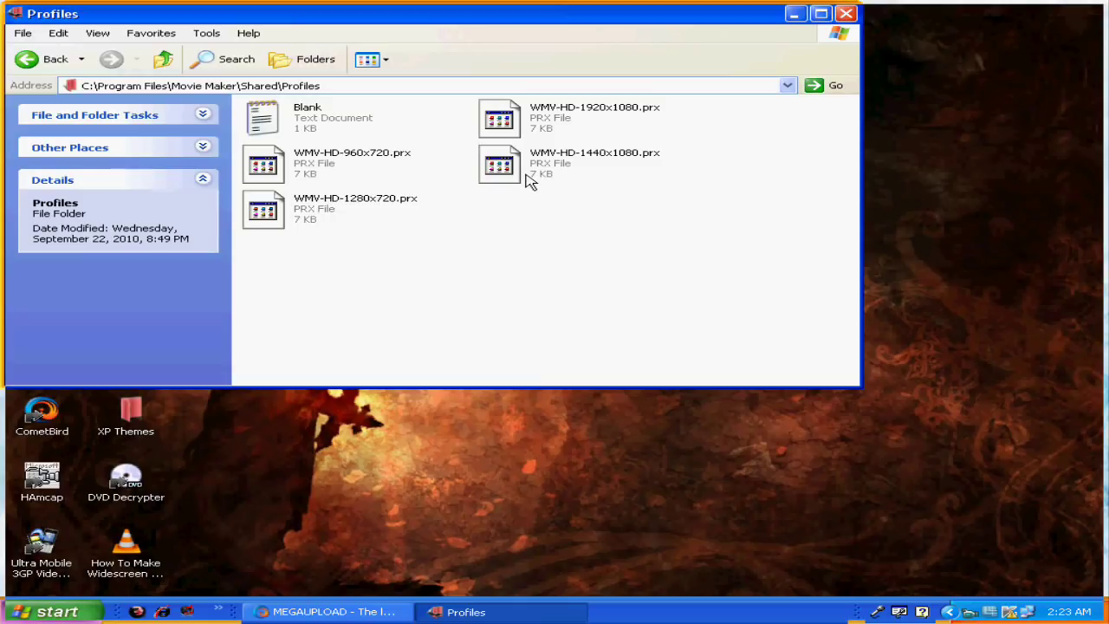
pyautogui.click(847, 16)
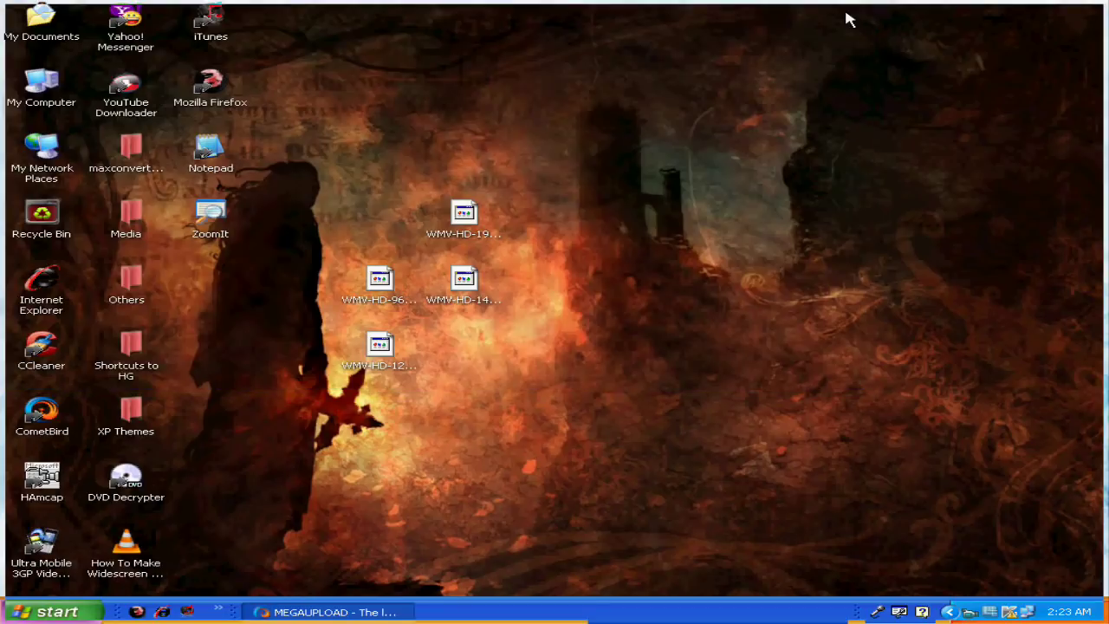
# Launch Movie Maker from the moviemk shortcut in the desktop Media folder
pyautogui.doubleClick(130, 227)
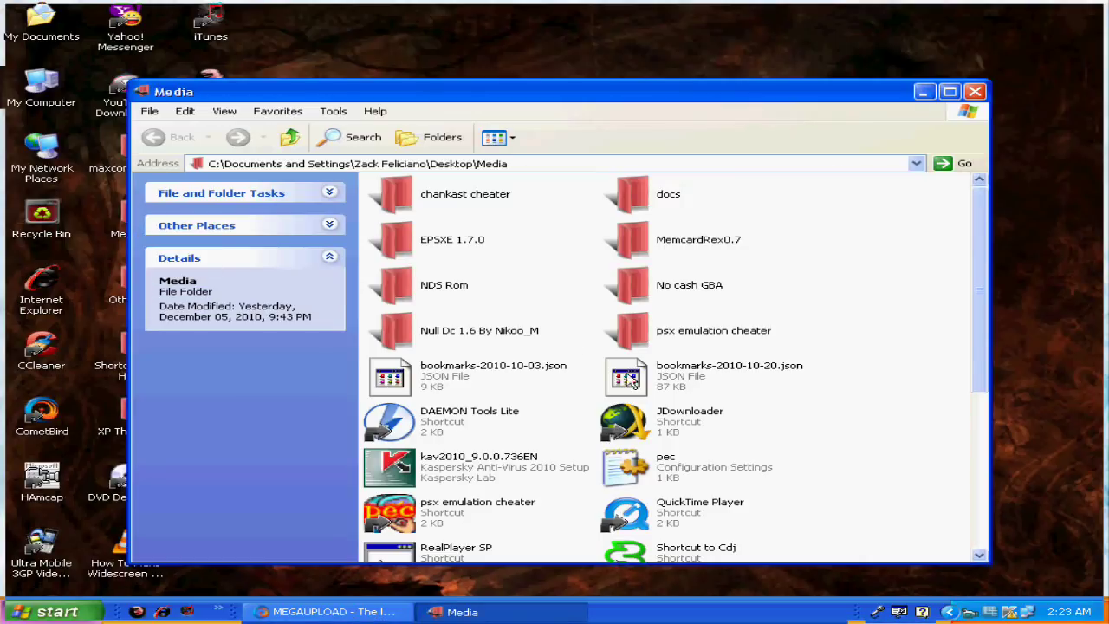
pyautogui.scroll(-1, 666, 466)
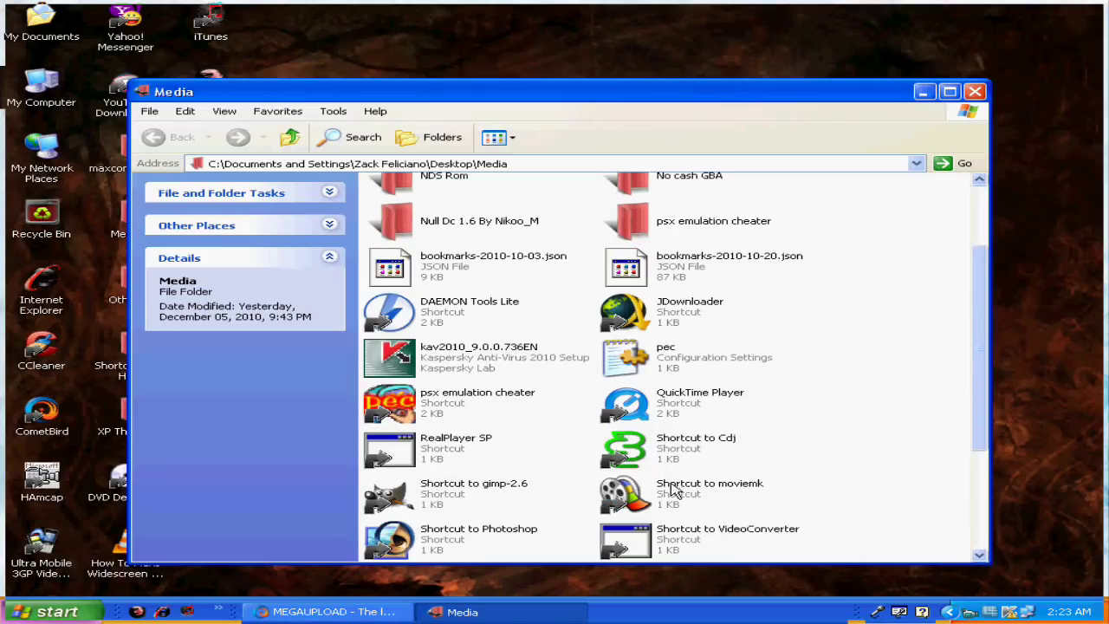
pyautogui.click(674, 492)
pyautogui.click(972, 98)
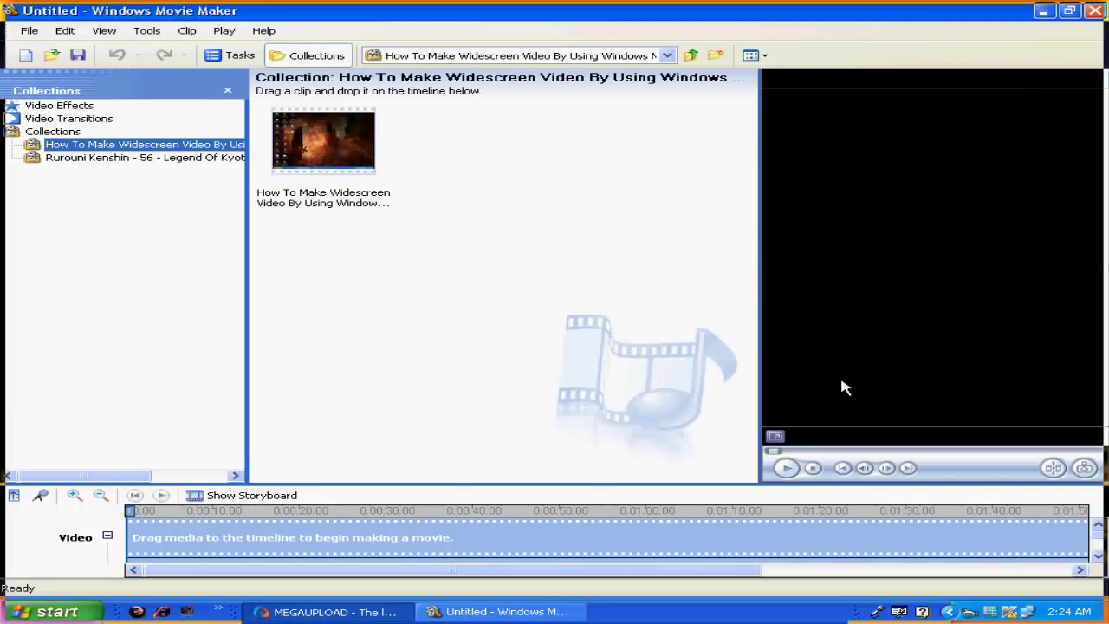
# Place the widescreen clip on the timeline and set Advanced video options to NTSC, 16:9
pyautogui.moveTo(364, 159); pyautogui.dragTo(197, 549)
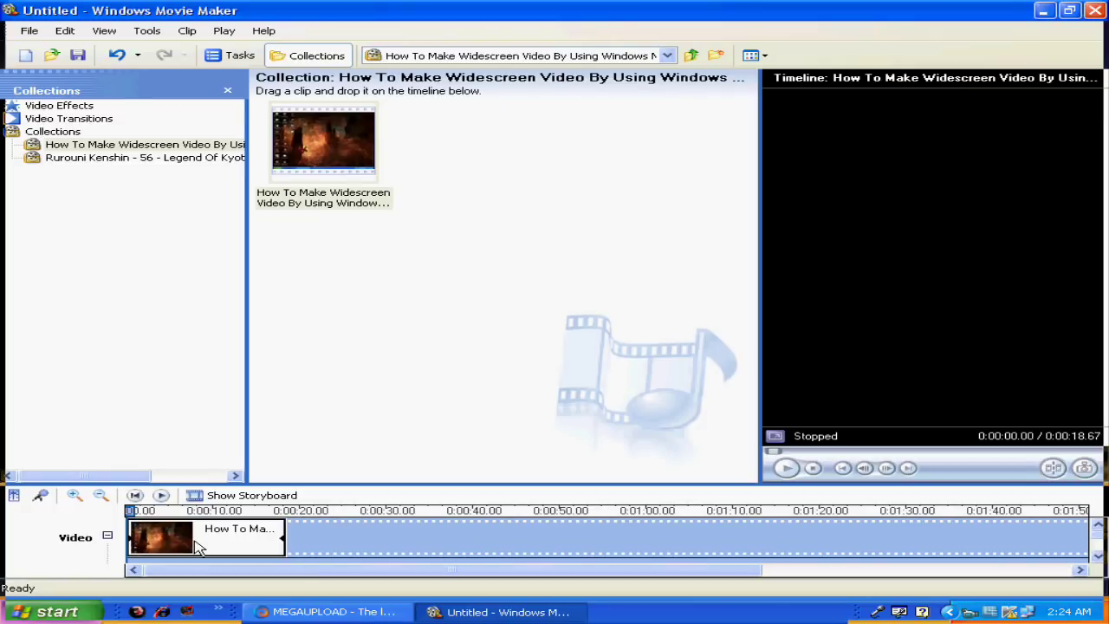
pyautogui.click(197, 548)
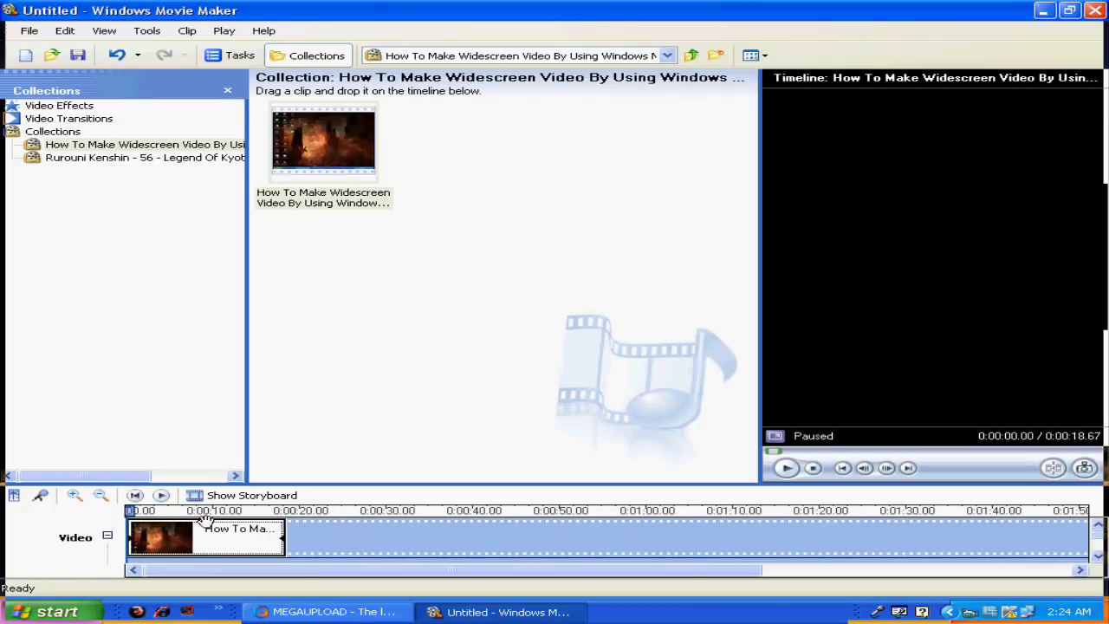
pyautogui.click(157, 38)
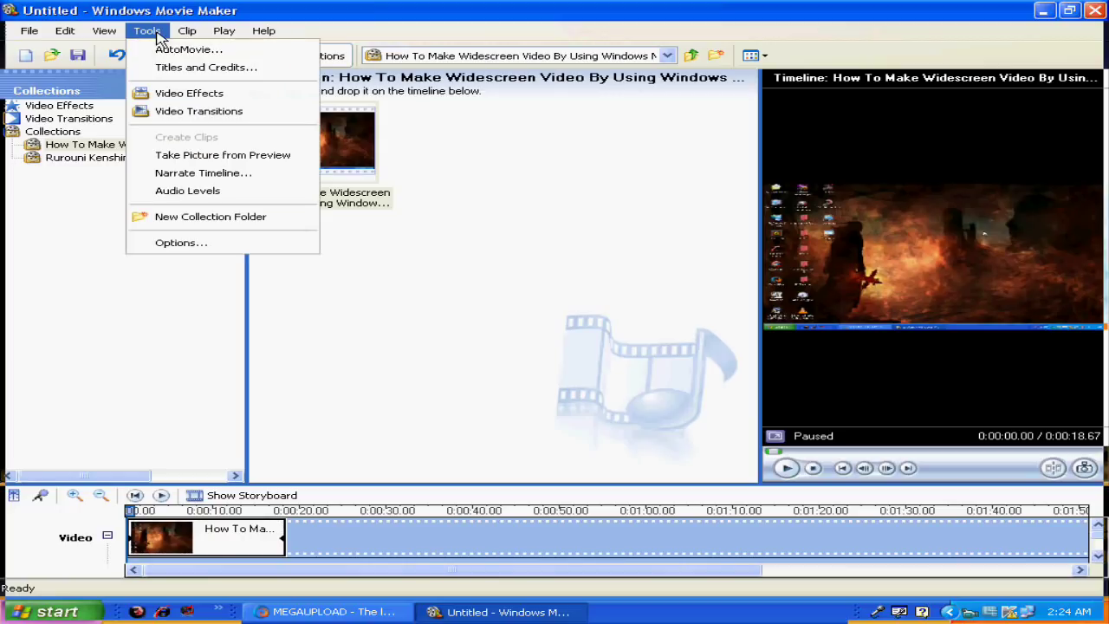
pyautogui.click(216, 247)
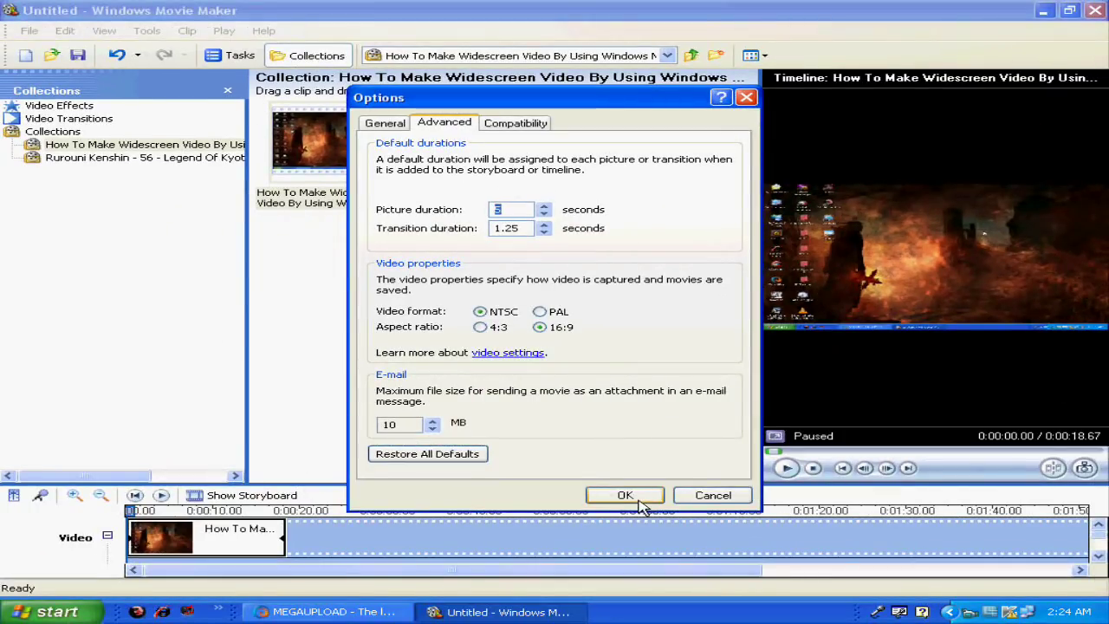
pyautogui.click(641, 502)
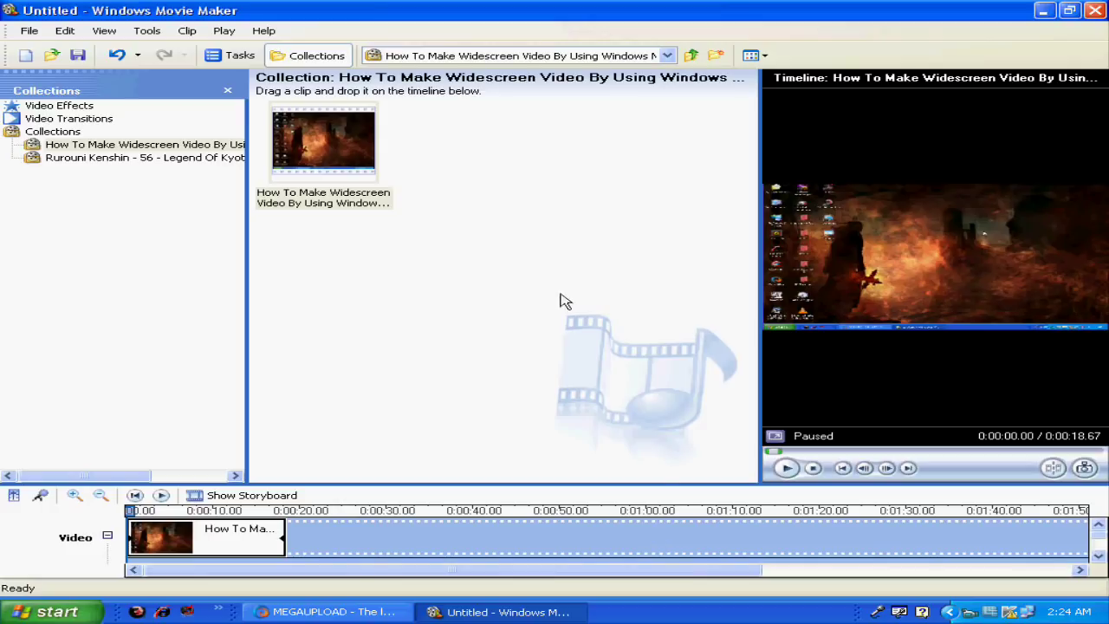
# Start saving the movie to this computer and rename it from 'Movie' to 'tutorial'
pyautogui.click(29, 30)
pyautogui.click(65, 128)
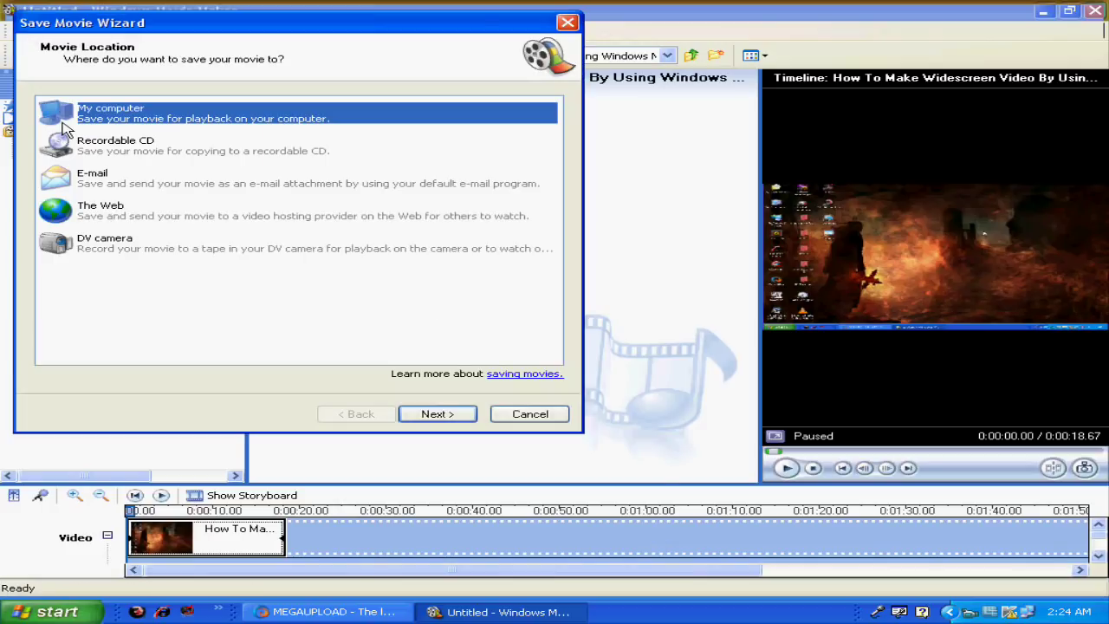
pyautogui.click(436, 416)
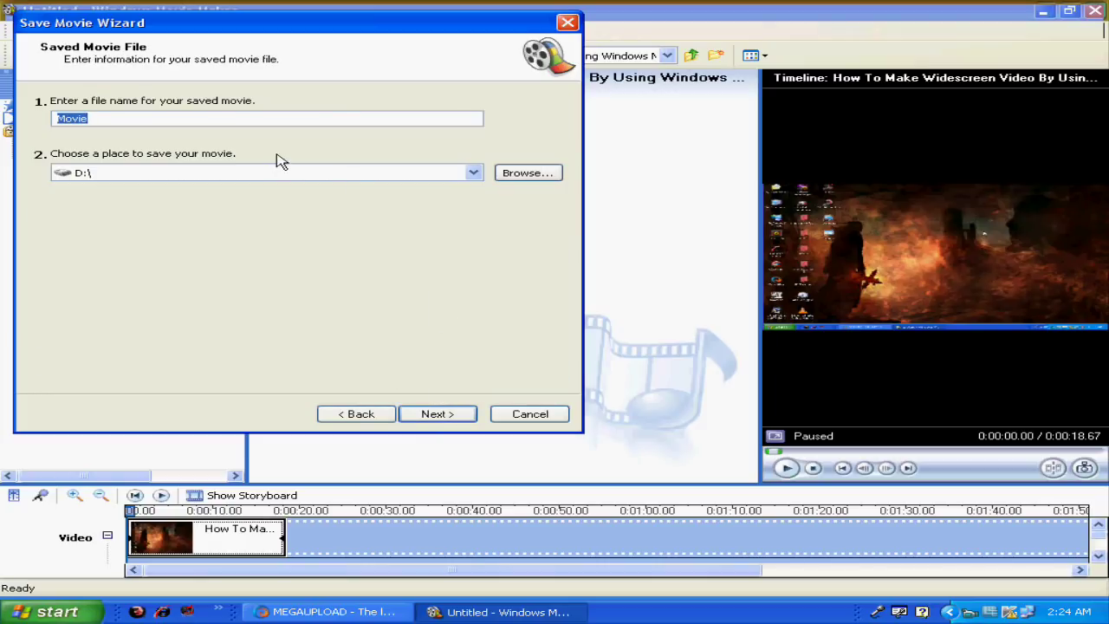
pyautogui.click(136, 114)
pyautogui.moveTo(137, 113); pyautogui.dragTo(37, 123)
pyautogui.write('tutorial')
# Choose the WMV-HD-1280x720 profile under Other settings for the movie quality
pyautogui.click(458, 421)
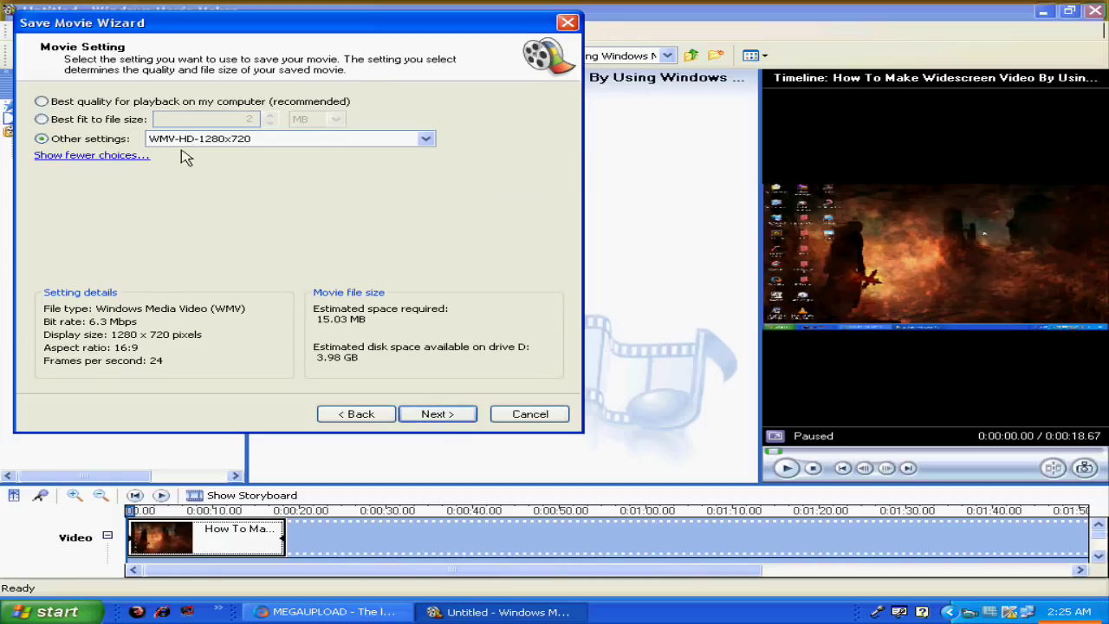
pyautogui.click(50, 156)
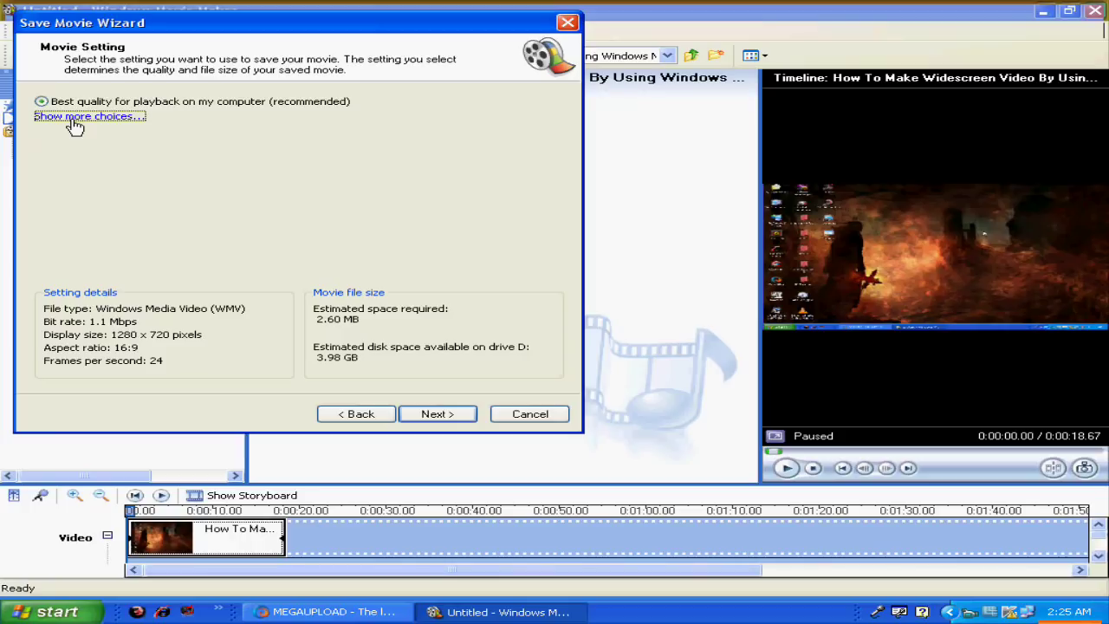
pyautogui.click(75, 121)
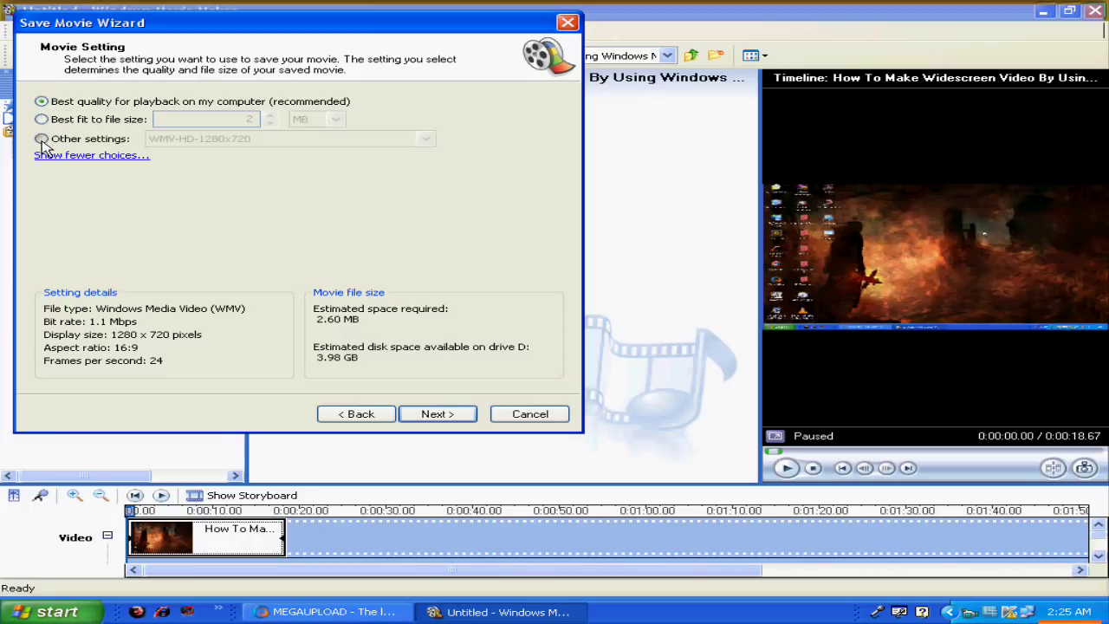
pyautogui.click(41, 139)
pyautogui.click(424, 140)
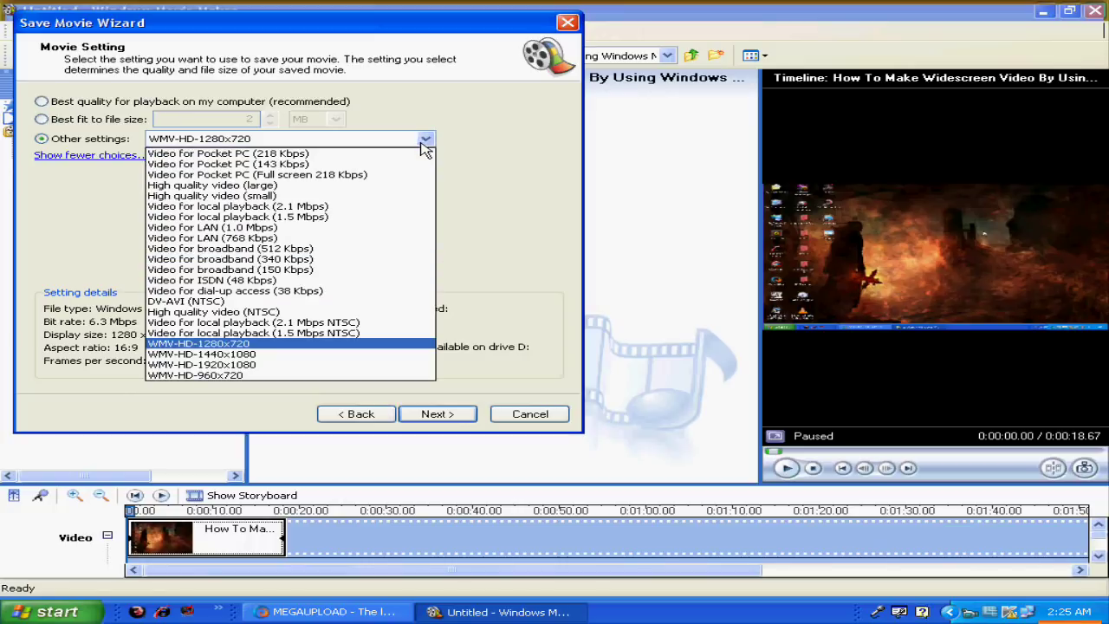
pyautogui.click(236, 346)
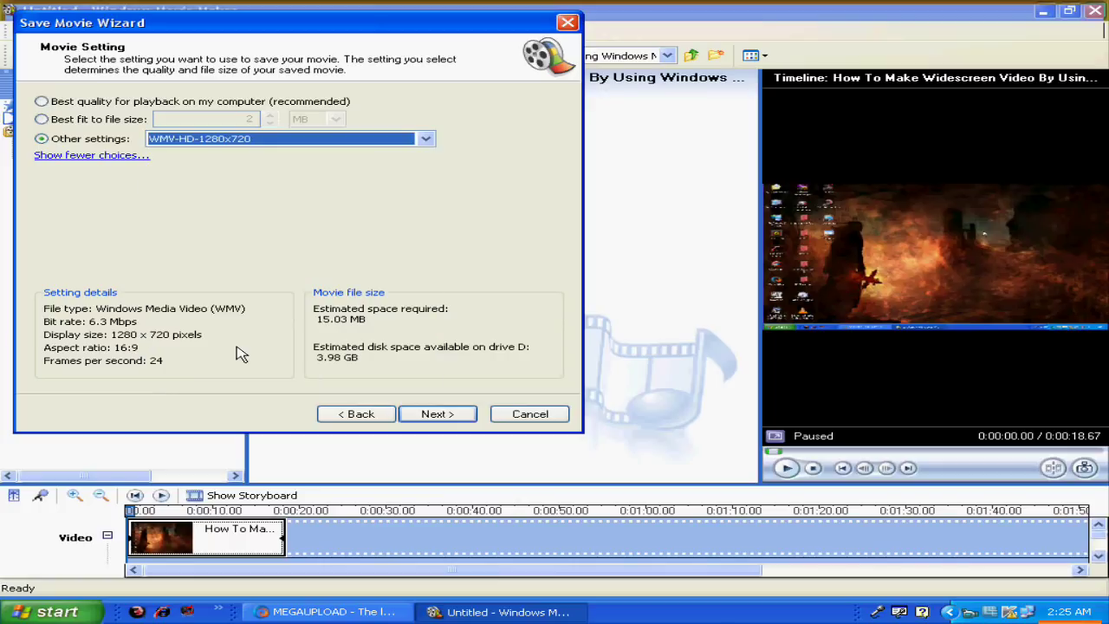
# Begin saving 'tutorial' to D:\ with the chosen settings
pyautogui.click(427, 414)
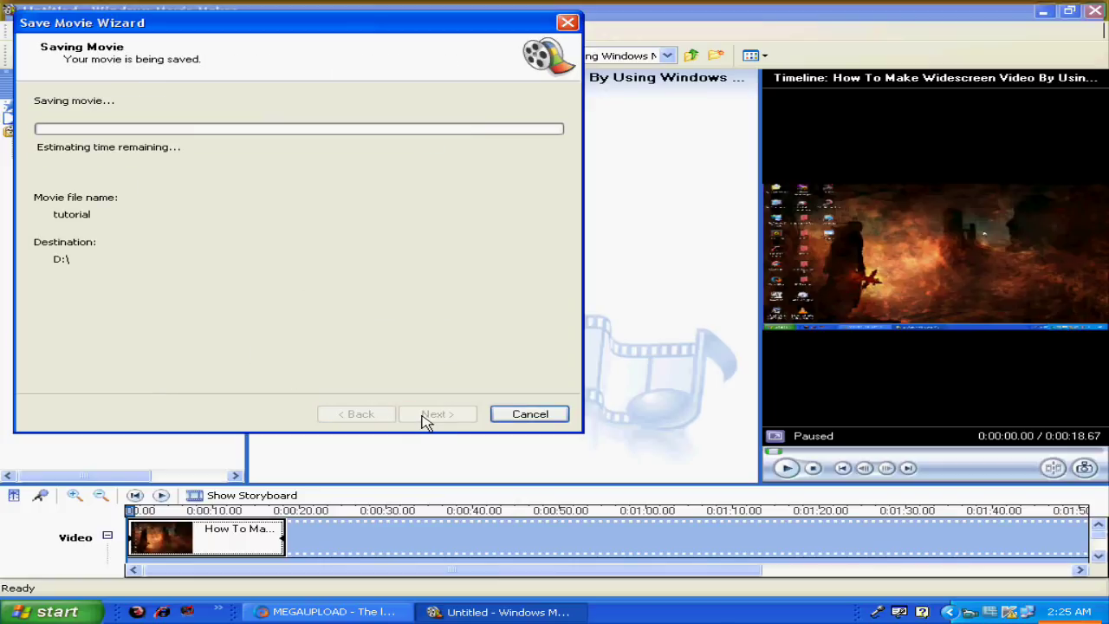